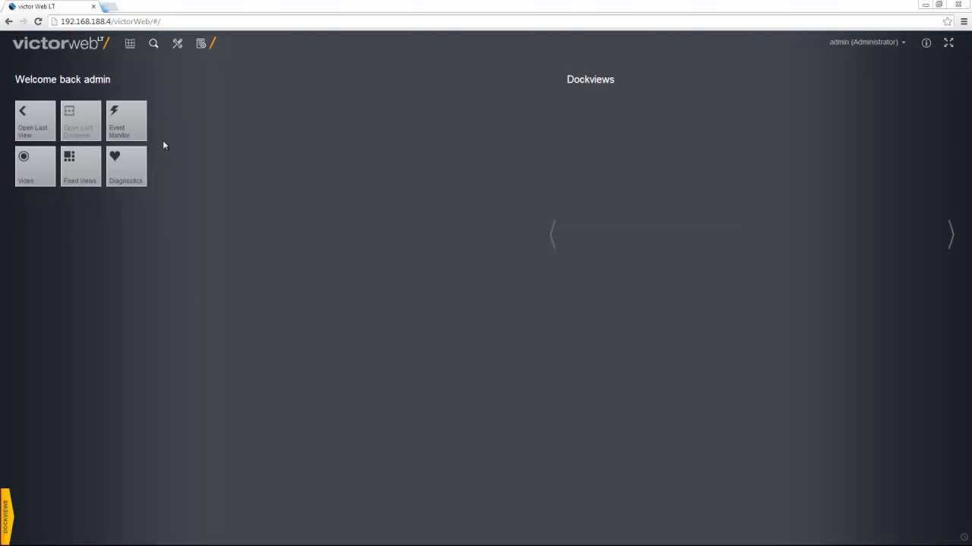
# Switch the Monitor to the live Video view in a single-pane 1x1 layout
pyautogui.click(130, 43)
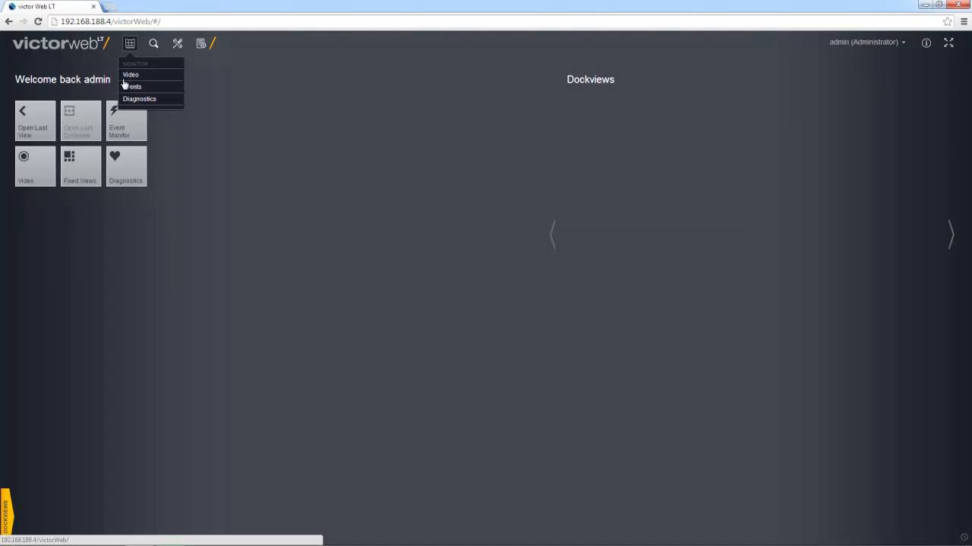
pyautogui.click(130, 74)
pyautogui.click(28, 90)
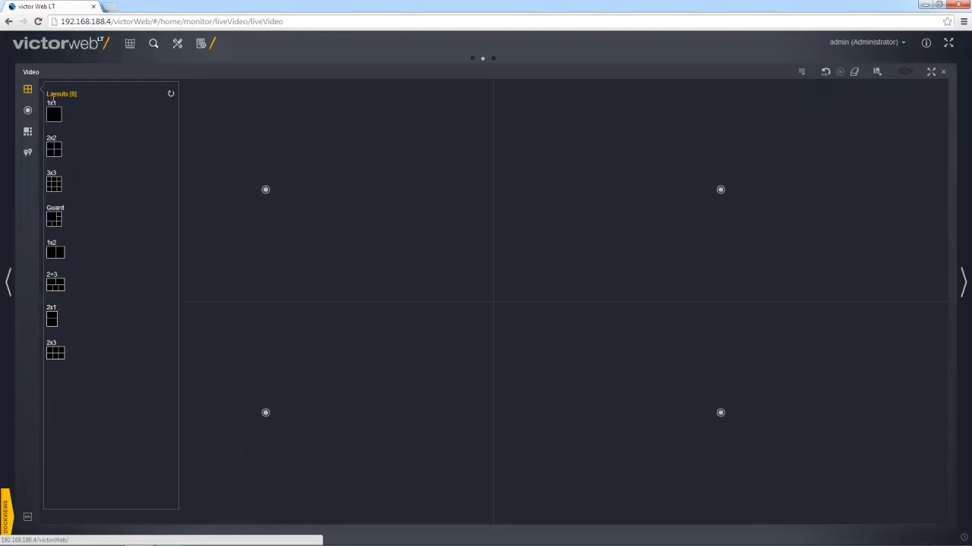
pyautogui.click(54, 116)
# From the Cameras list under Chris47, drag Flex 800 into the pane to play it live
pyautogui.click(29, 111)
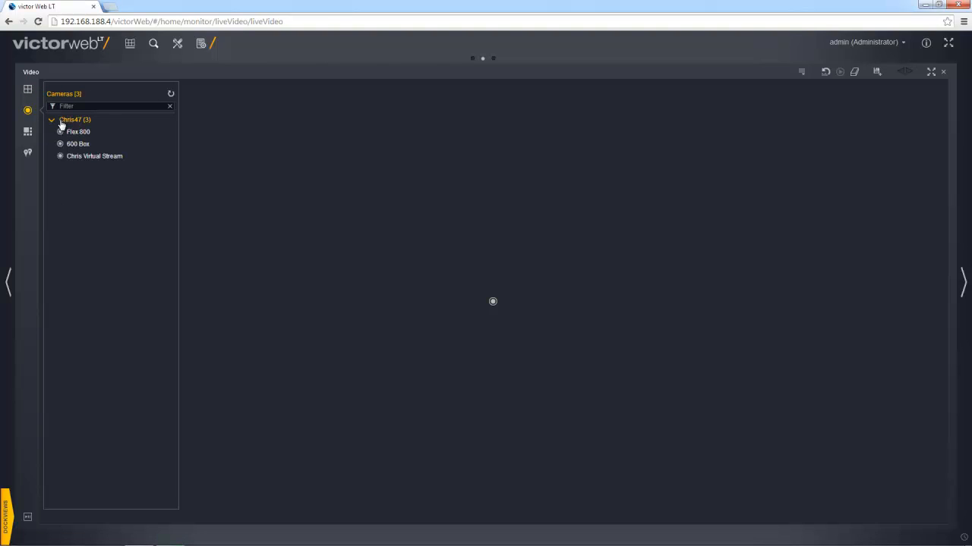
pyautogui.moveTo(72, 132); pyautogui.dragTo(295, 155)
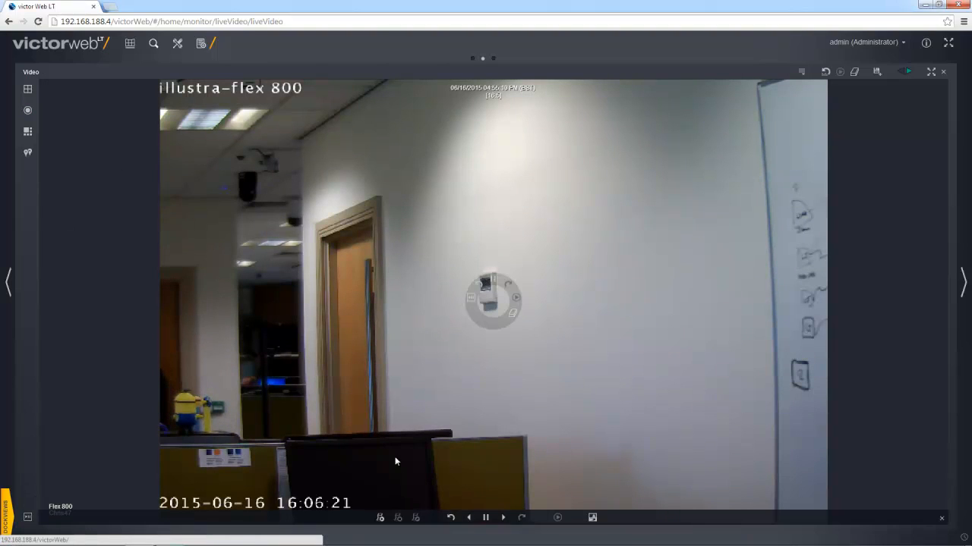
# Capture a snapshot of the Flex 800 stream, bringing up the Download Images dialog
pyautogui.click(593, 518)
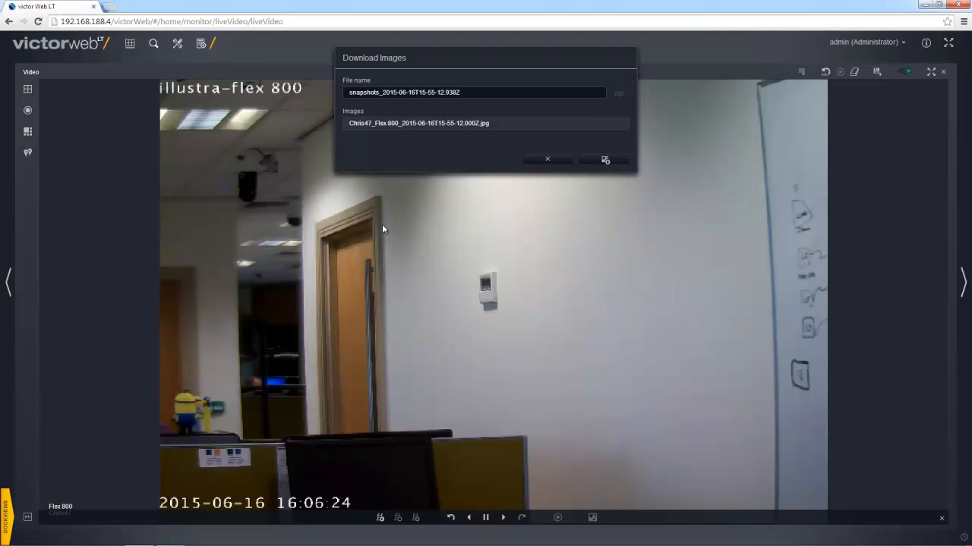
# Rename the snapshot file to 'Stil Image' and download it as a zip
pyautogui.doubleClick(394, 92)
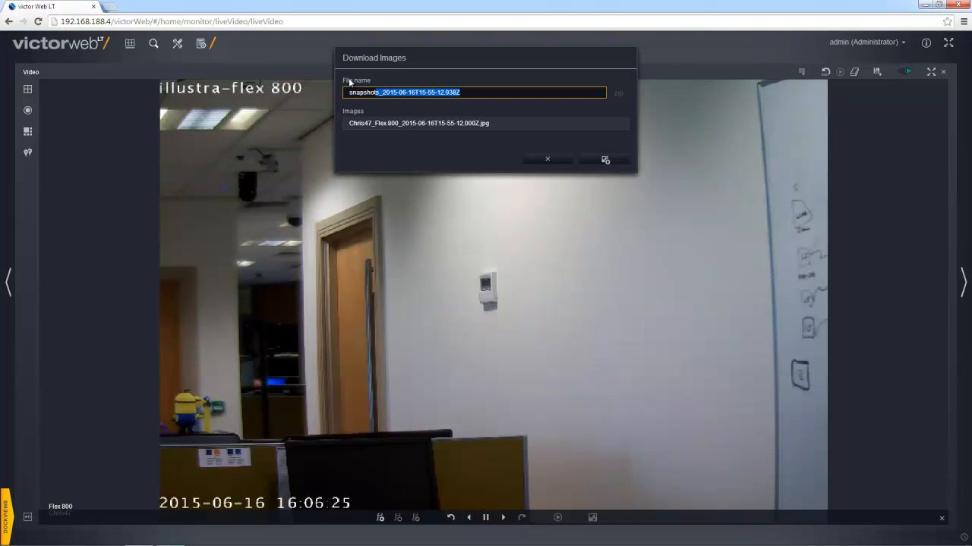
pyautogui.write('Stil Ima')
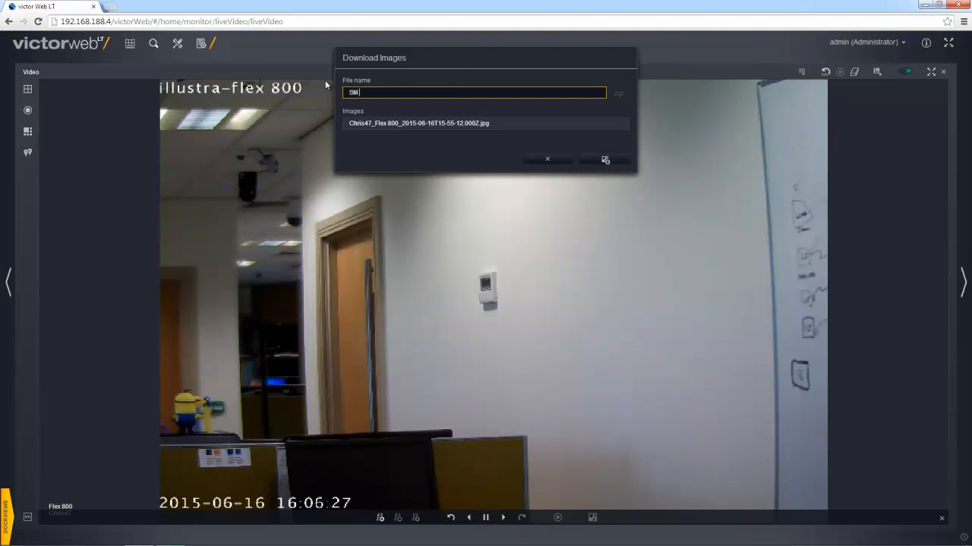
pyautogui.write('ge')
pyautogui.click(605, 161)
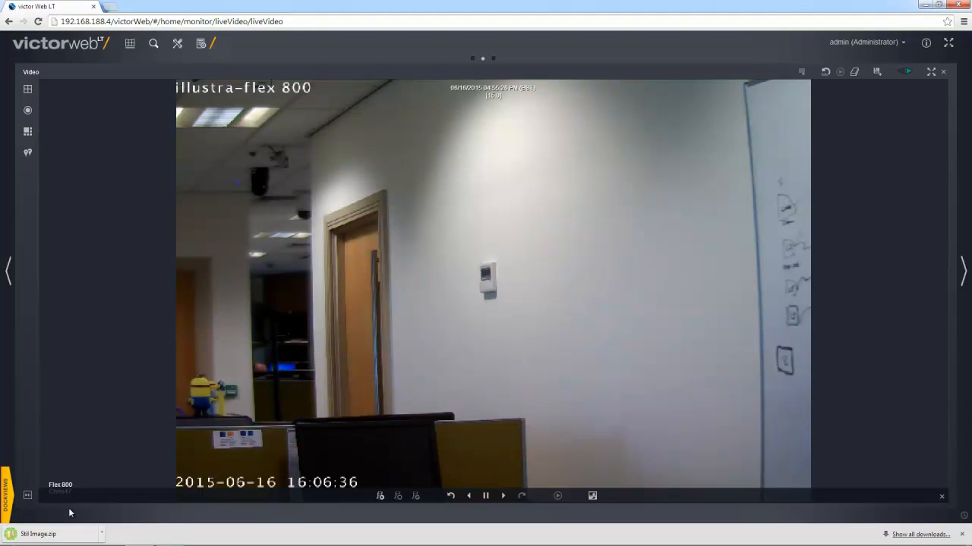
# Open the downloaded Stil Image zip and view its Flex 800 JPEG in Windows Photo Viewer
pyautogui.click(45, 535)
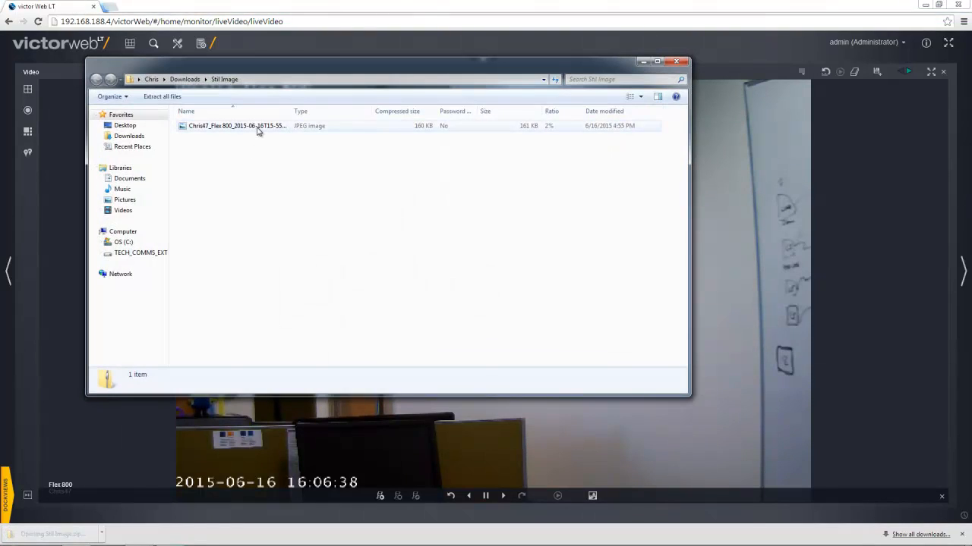
pyautogui.doubleClick(258, 127)
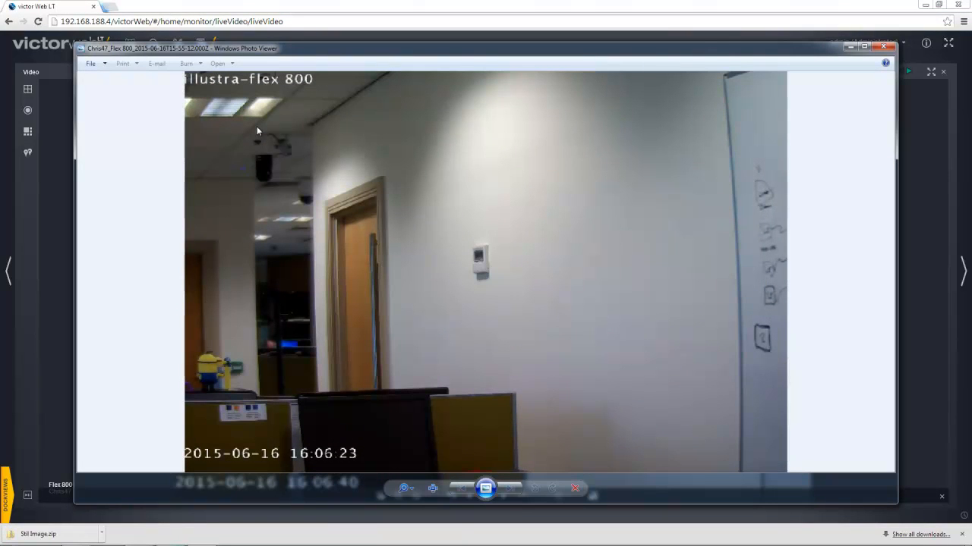